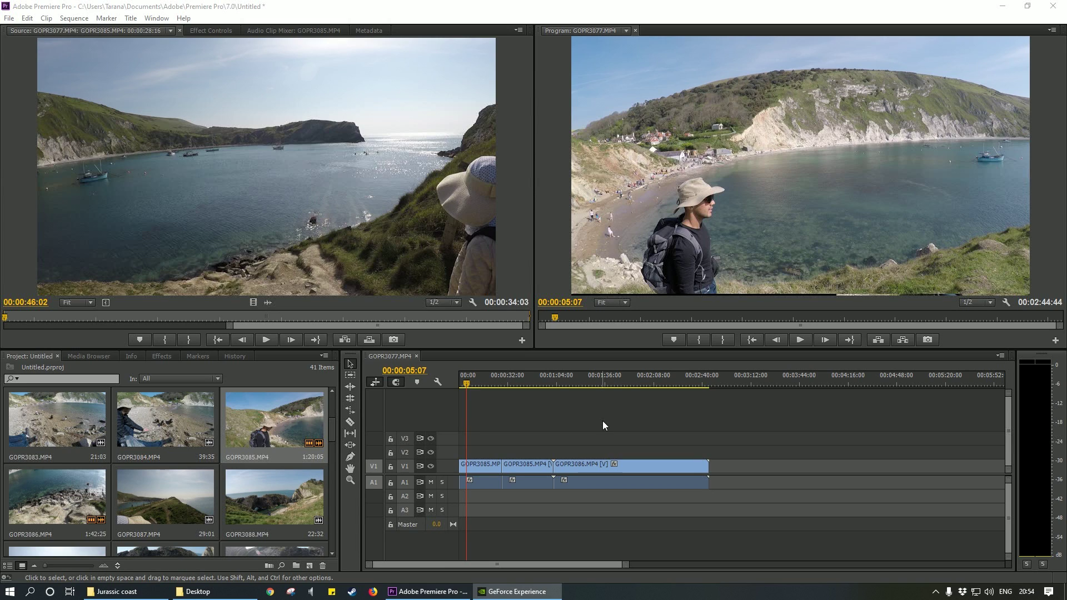
# Play the GOPR3077.MP4 sequence in the Program monitor to hear the gimbal motor noise
pyautogui.click(802, 340)
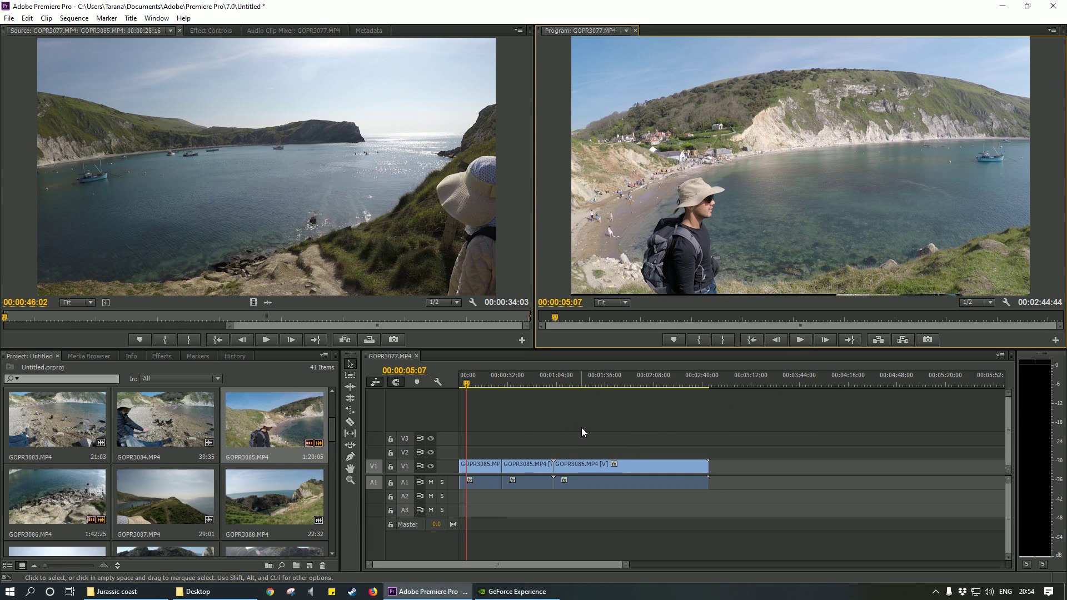
pyautogui.click(799, 340)
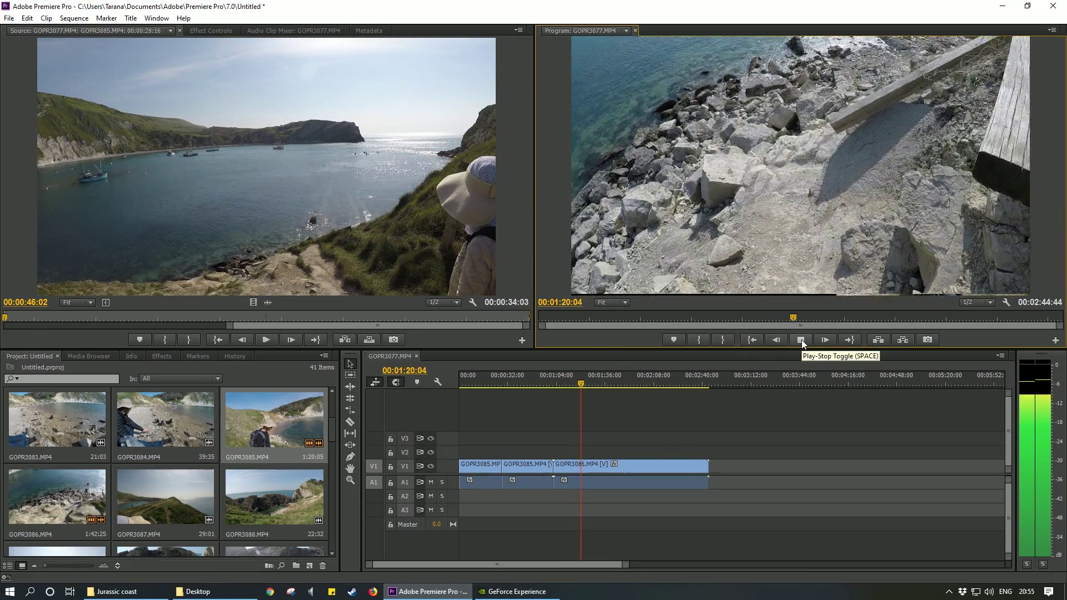
# Stop playback, return to the sequence start, and select the first clip GOPR3085
pyautogui.click(801, 339)
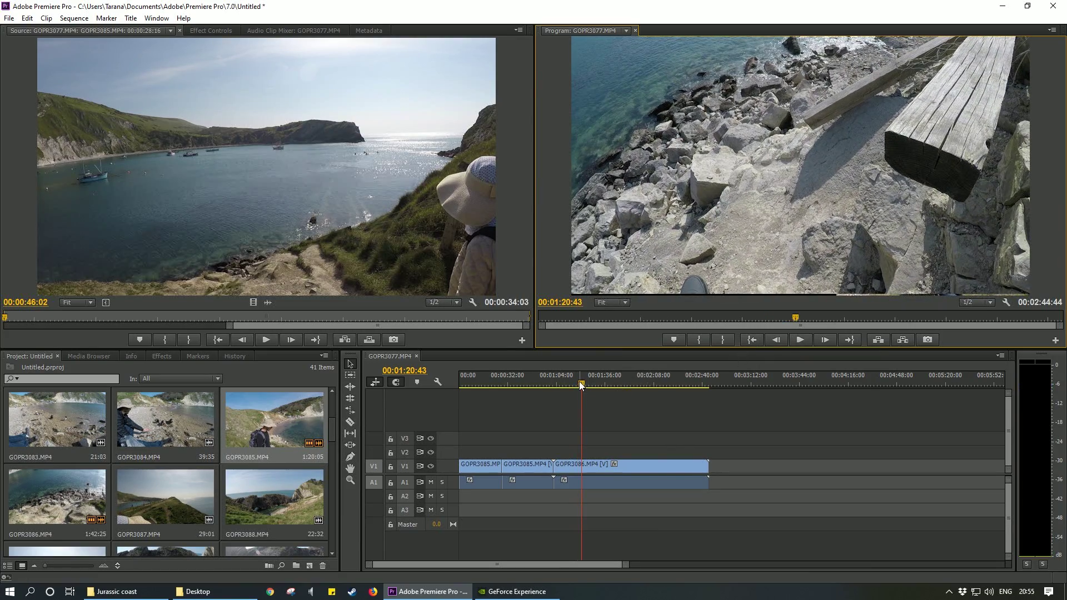
pyautogui.moveTo(582, 384); pyautogui.dragTo(458, 394)
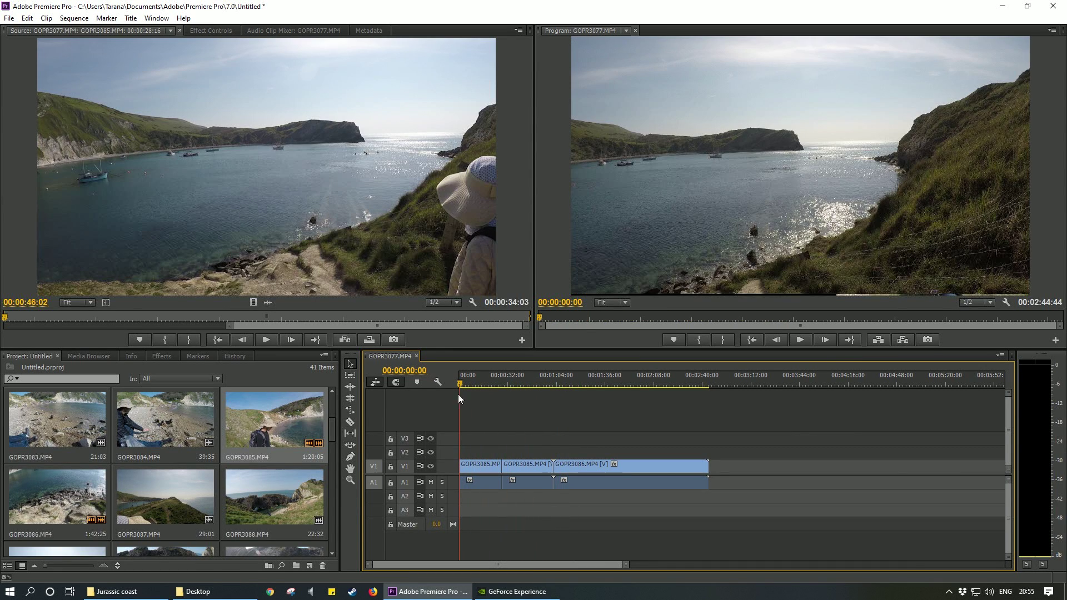
pyautogui.click(489, 465)
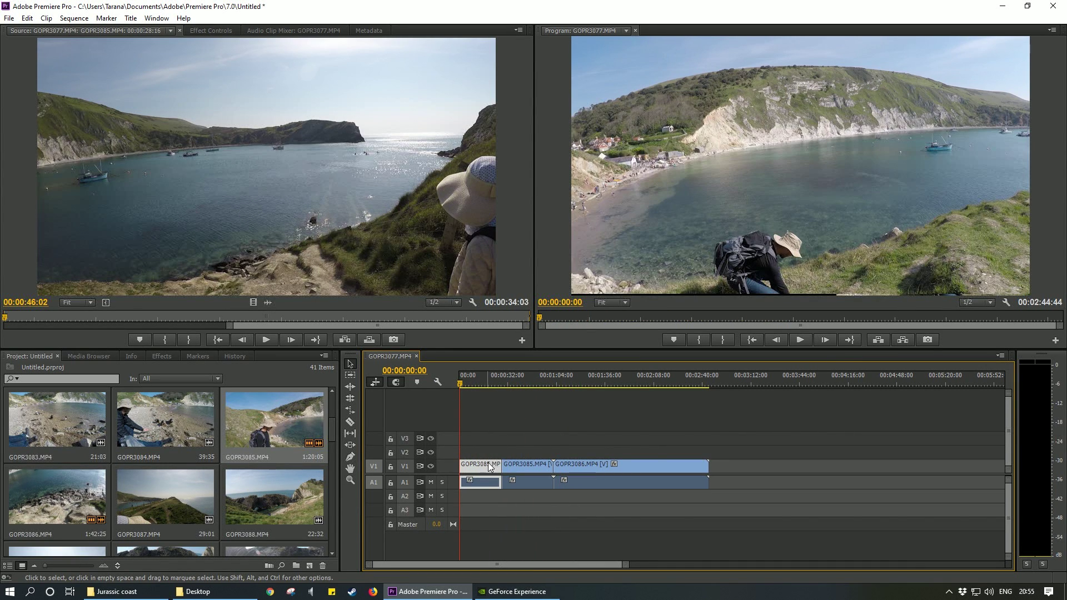
# Apply the DeHummer audio effect to GOPR3085's A1 clip and show it in Effect Controls
pyautogui.click(162, 356)
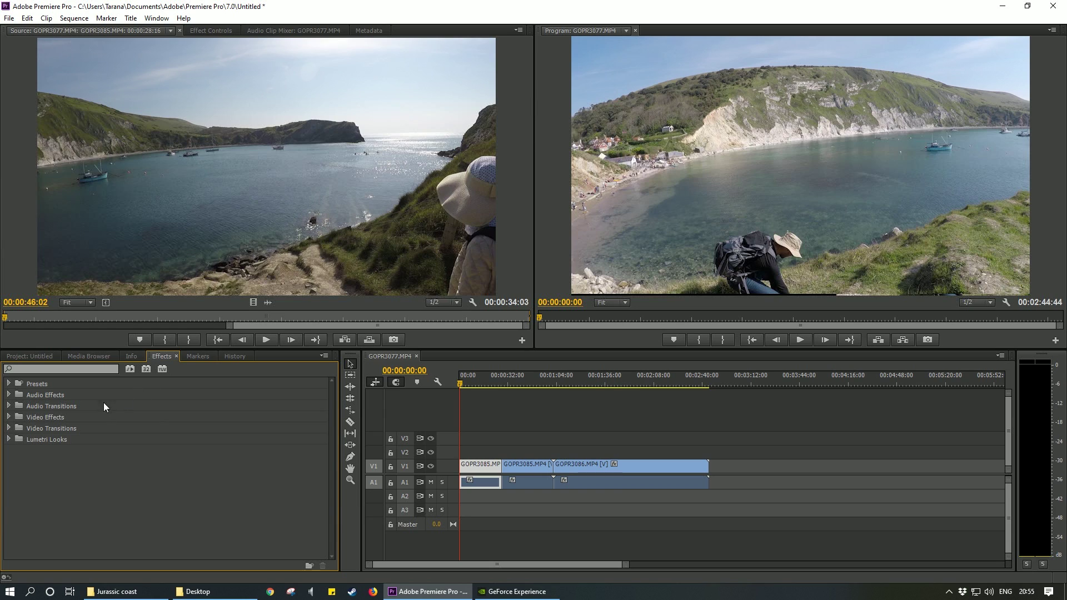
pyautogui.click(9, 395)
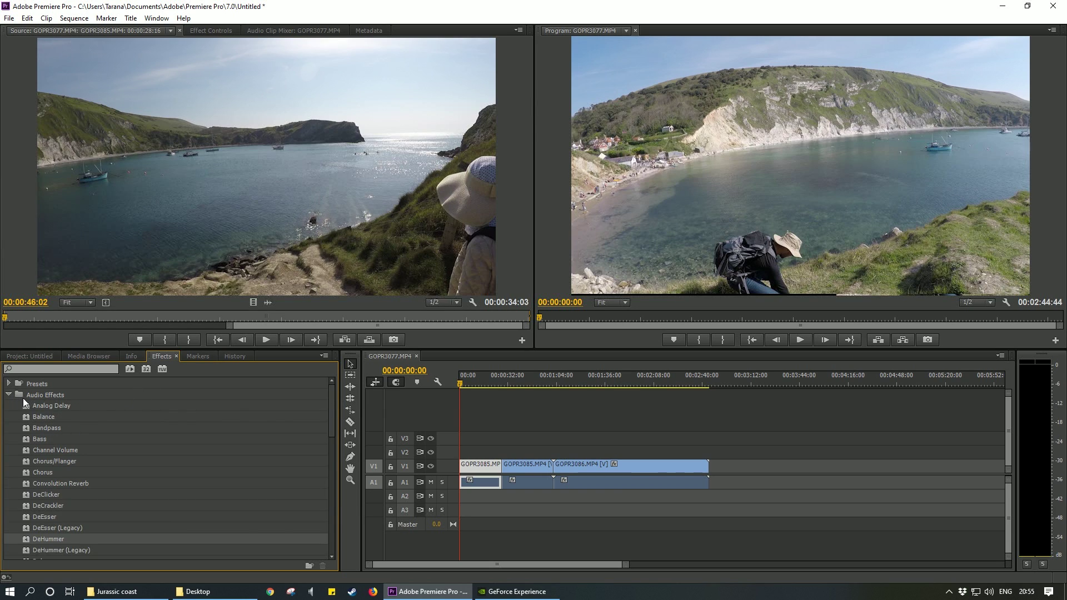
pyautogui.scroll(-2, 121, 461)
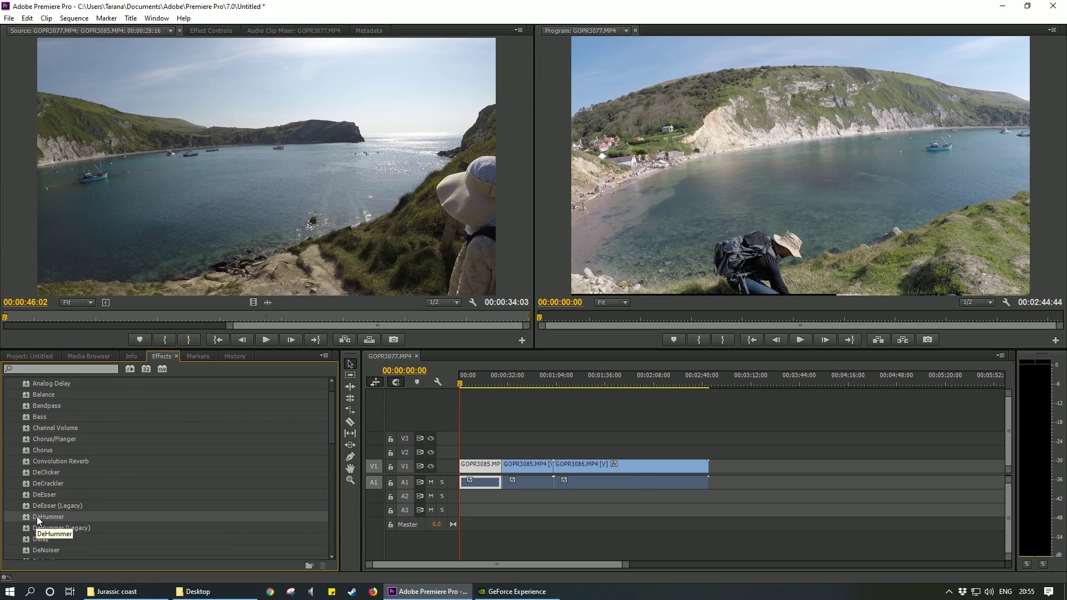
pyautogui.moveTo(37, 517); pyautogui.dragTo(492, 482)
pyautogui.click(211, 30)
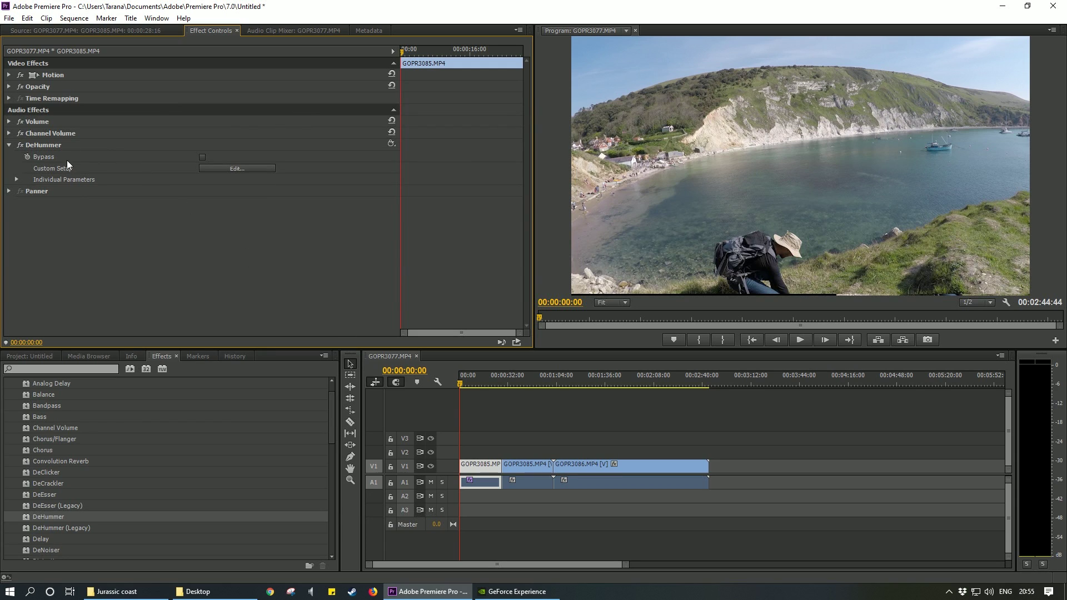
# Set DeHummer to the 200 Hz Notch preset, 8 harmonics and 0 harmonic slope, then play to hear it
pyautogui.click(205, 167)
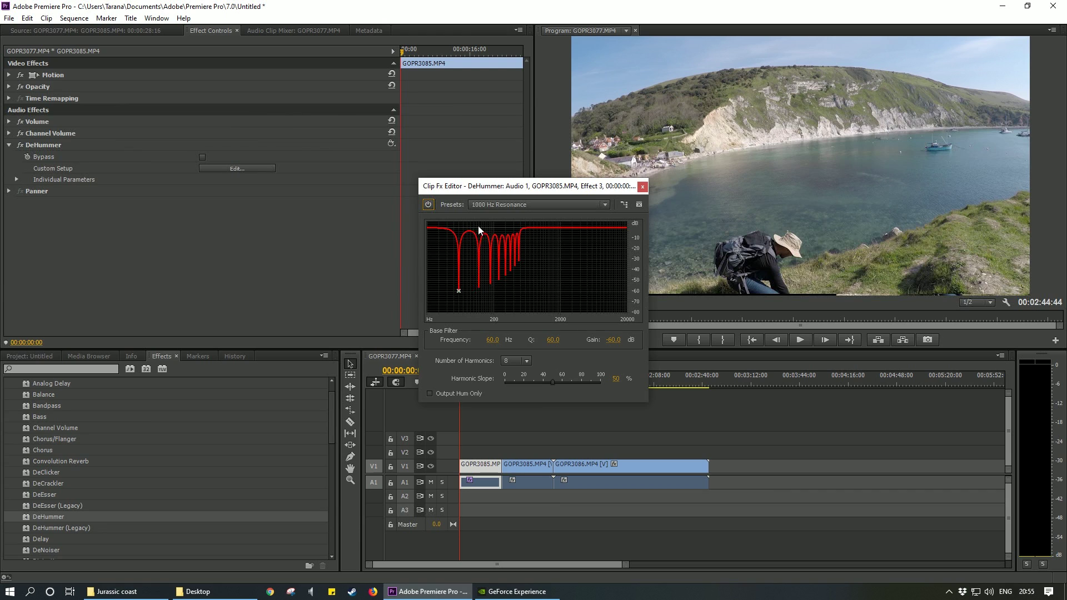
pyautogui.click(500, 204)
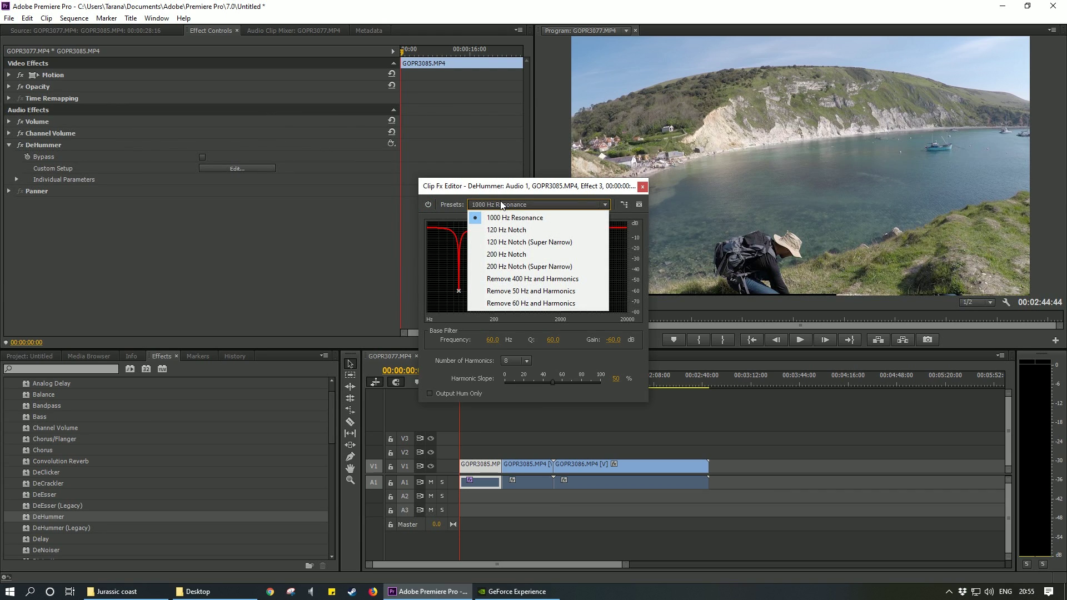
pyautogui.click(508, 256)
pyautogui.click(525, 361)
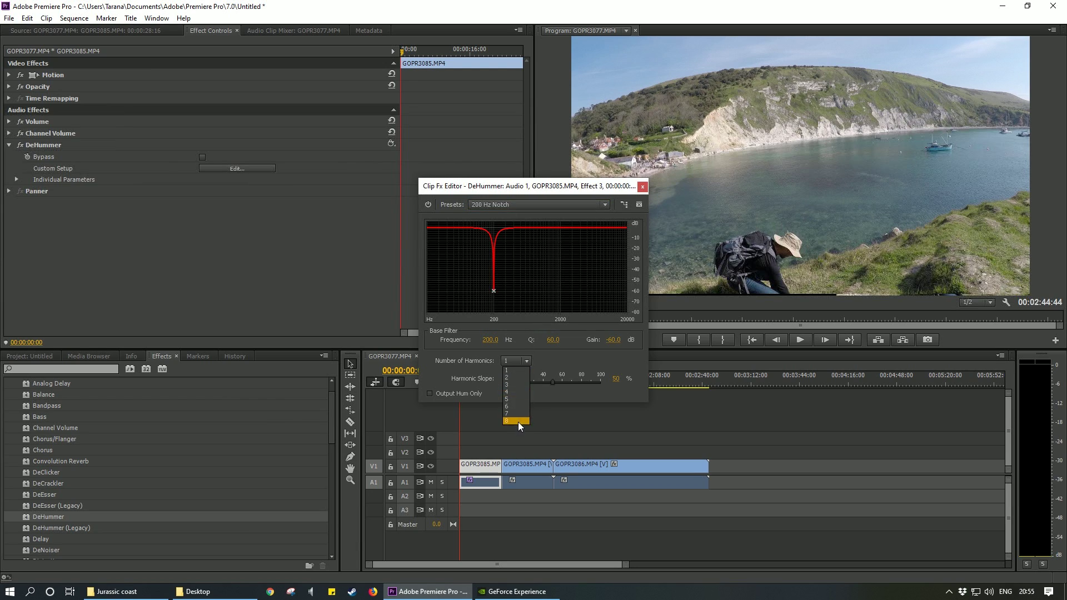
pyautogui.click(517, 421)
pyautogui.click(515, 360)
pyautogui.click(509, 420)
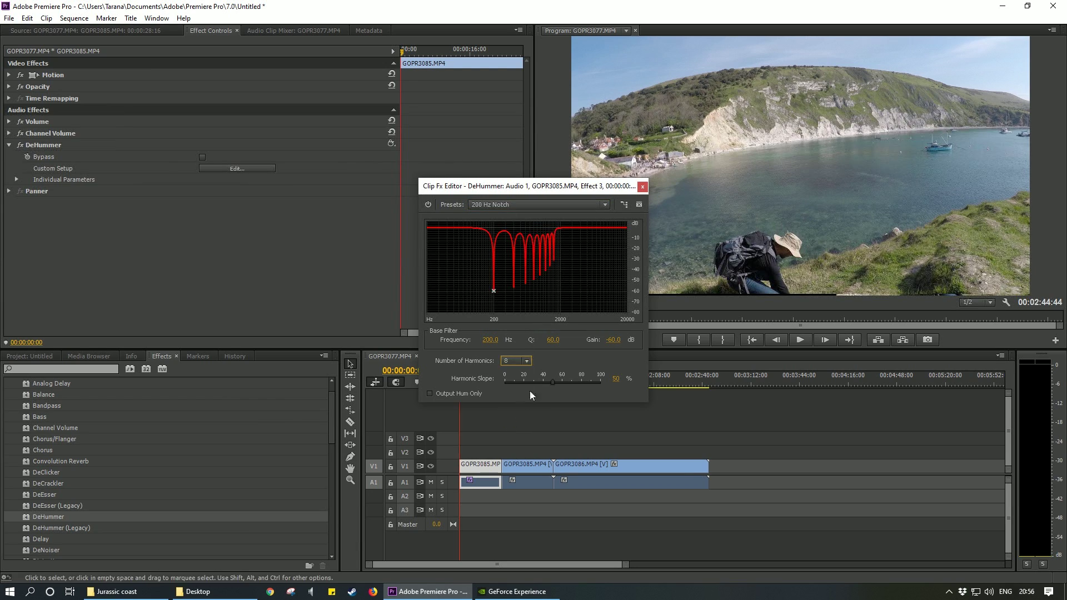
pyautogui.moveTo(552, 382); pyautogui.dragTo(502, 385)
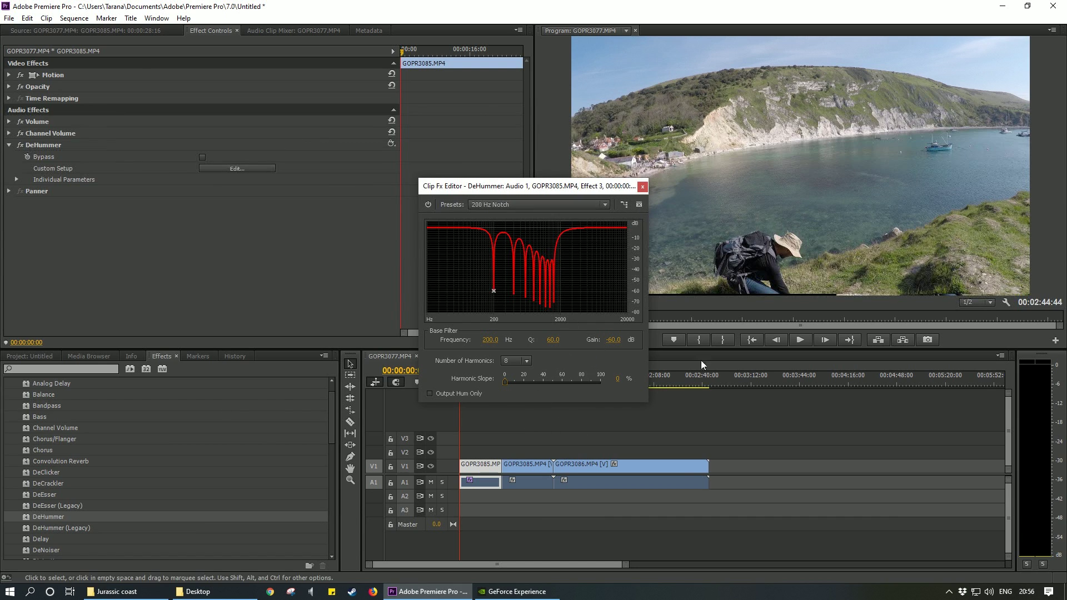
pyautogui.click(800, 340)
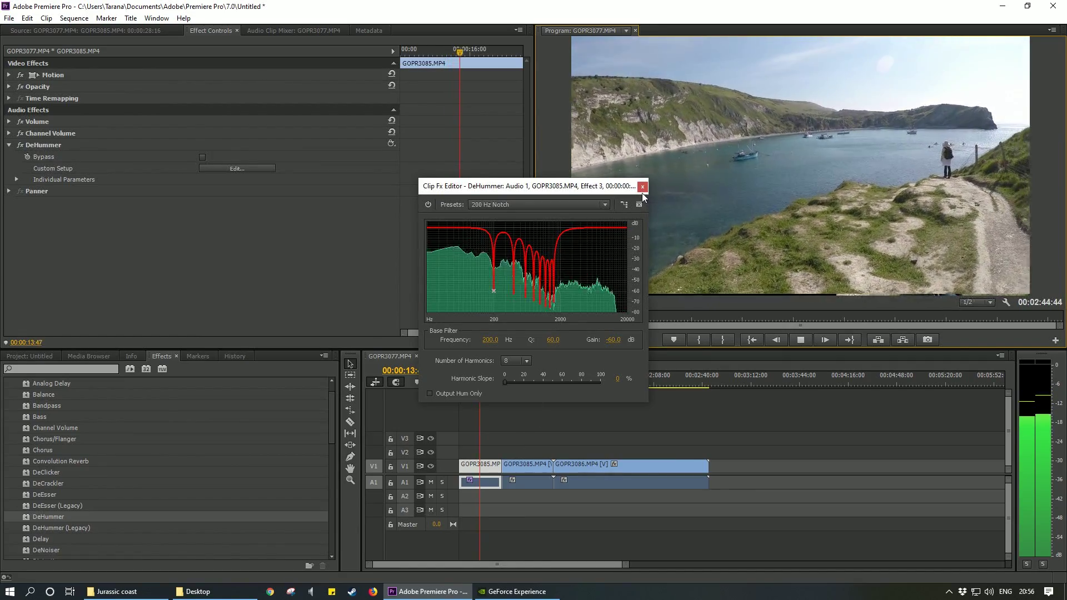
# Close the DeHummer editor and bring the playhead back to 00:00:10:14
pyautogui.click(642, 187)
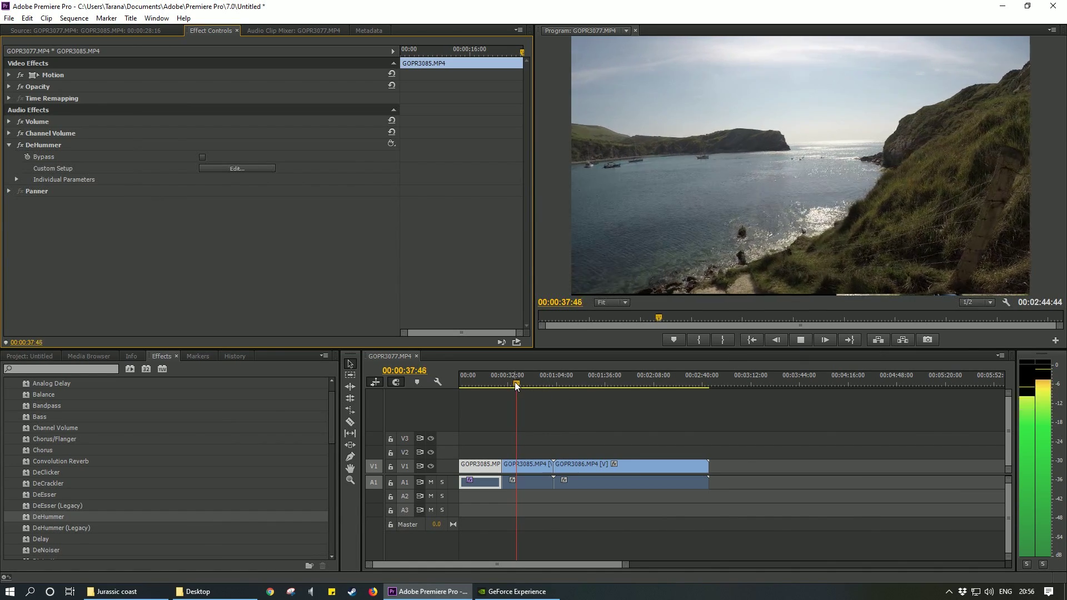
pyautogui.moveTo(516, 385); pyautogui.dragTo(473, 385)
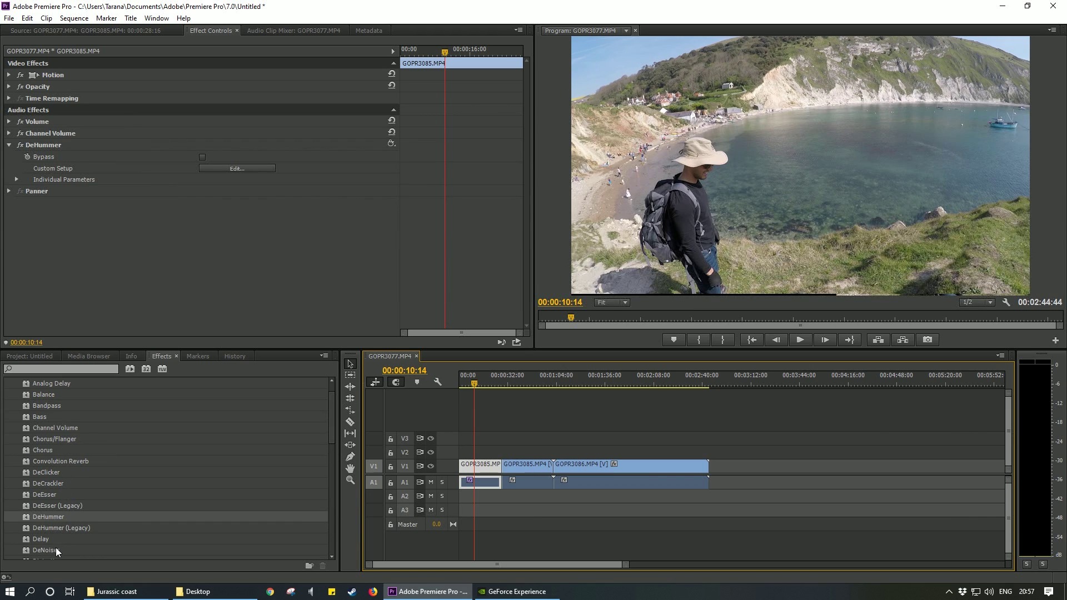
# Add DeNoiser to the first clip, let it sample the noise during playback, then close its editor and stop
pyautogui.moveTo(55, 549); pyautogui.dragTo(481, 481)
pyautogui.click(229, 214)
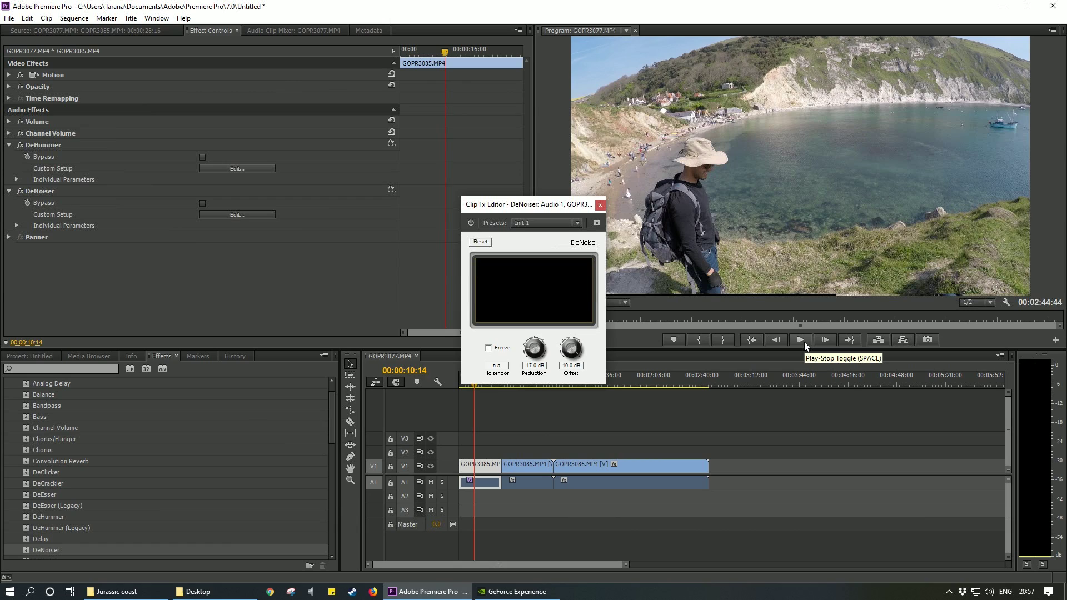
pyautogui.click(800, 340)
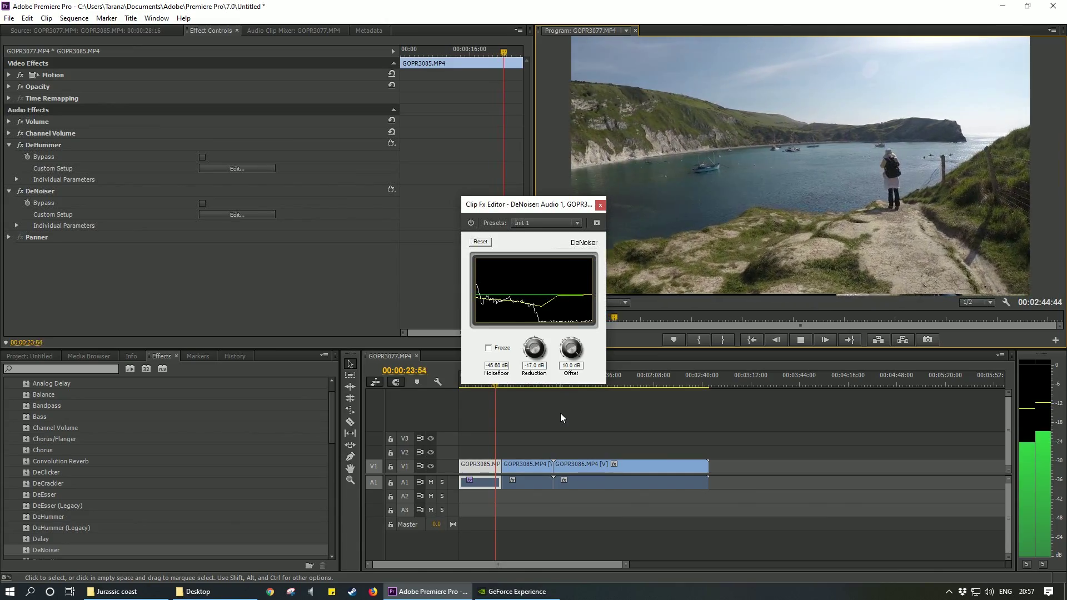
pyautogui.click(600, 205)
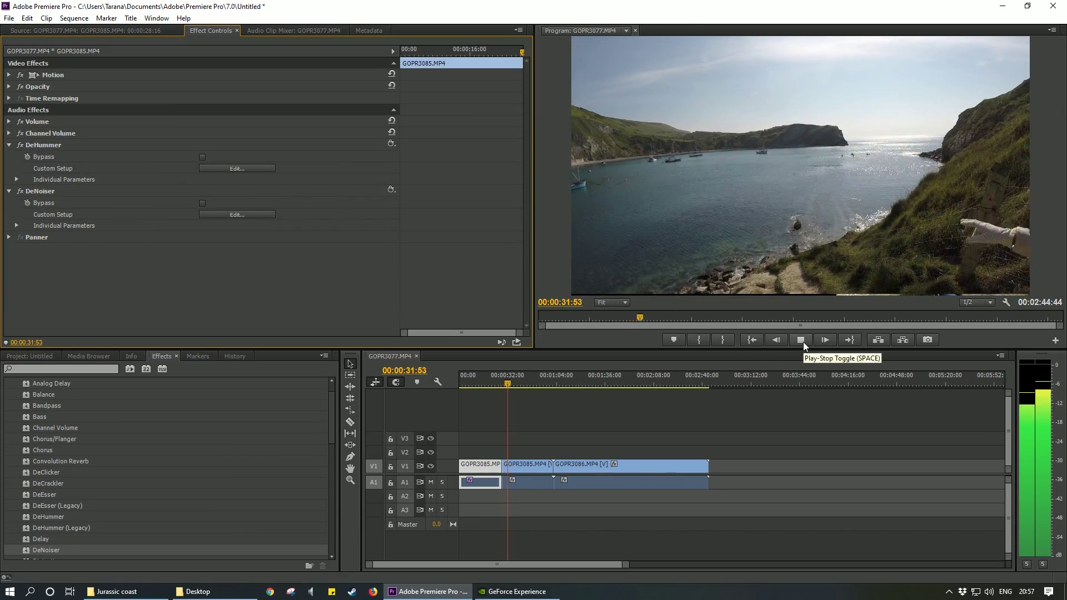
pyautogui.click(801, 339)
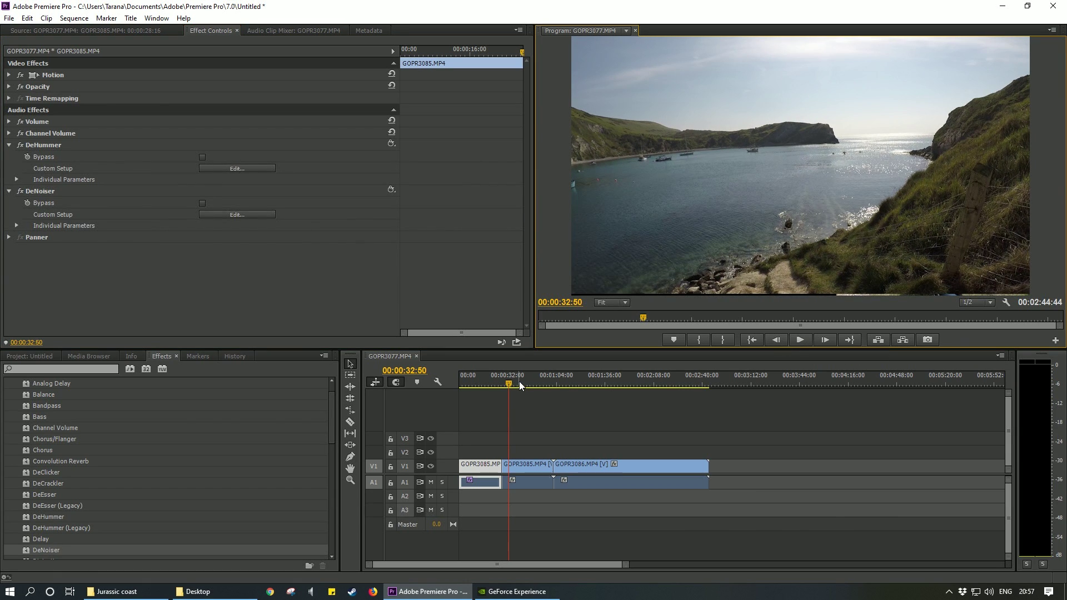
# Copy the first clip's DeHummer effect and paste it onto the other clips
pyautogui.press('Home')
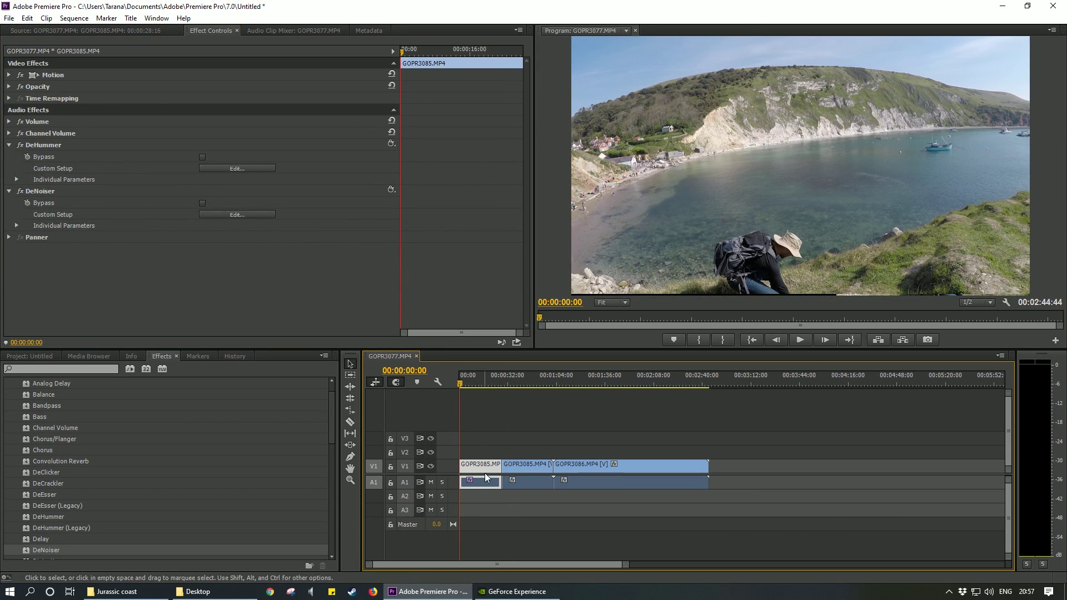
pyautogui.rightClick(39, 145)
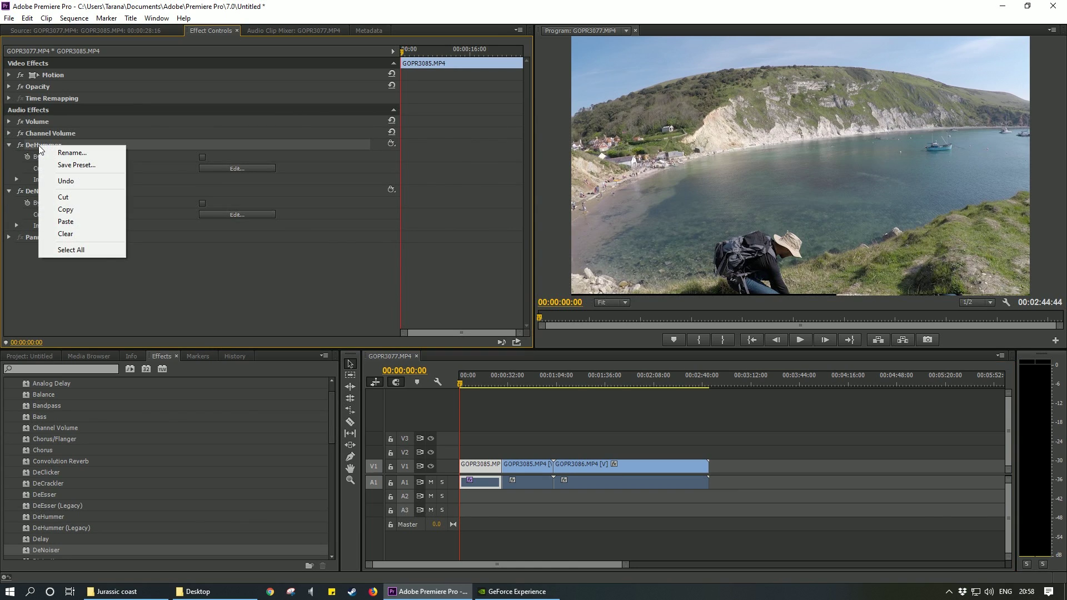
pyautogui.click(72, 209)
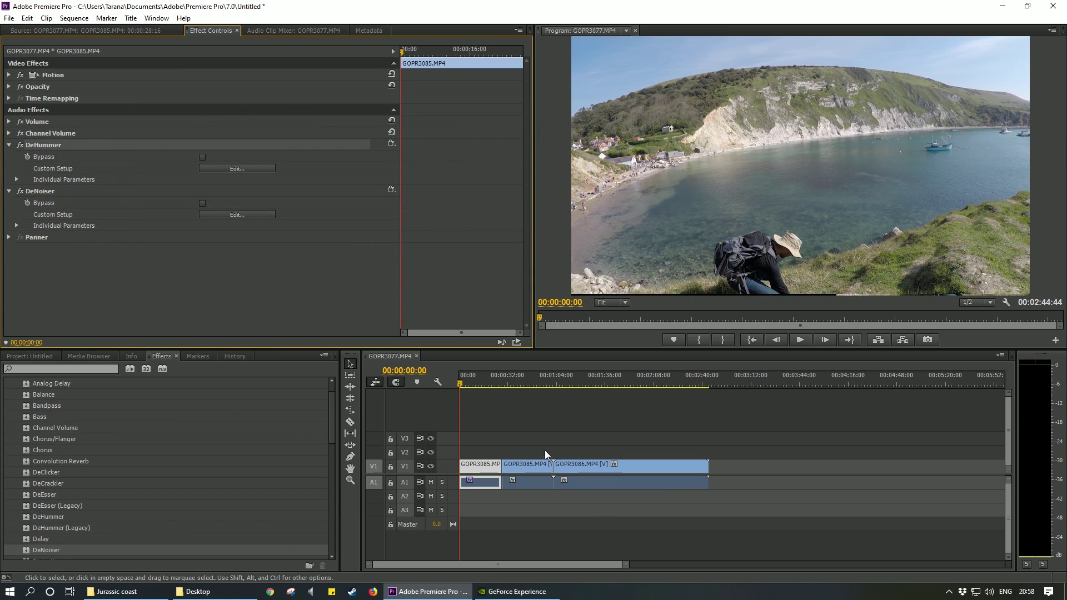
pyautogui.moveTo(537, 438); pyautogui.dragTo(649, 468)
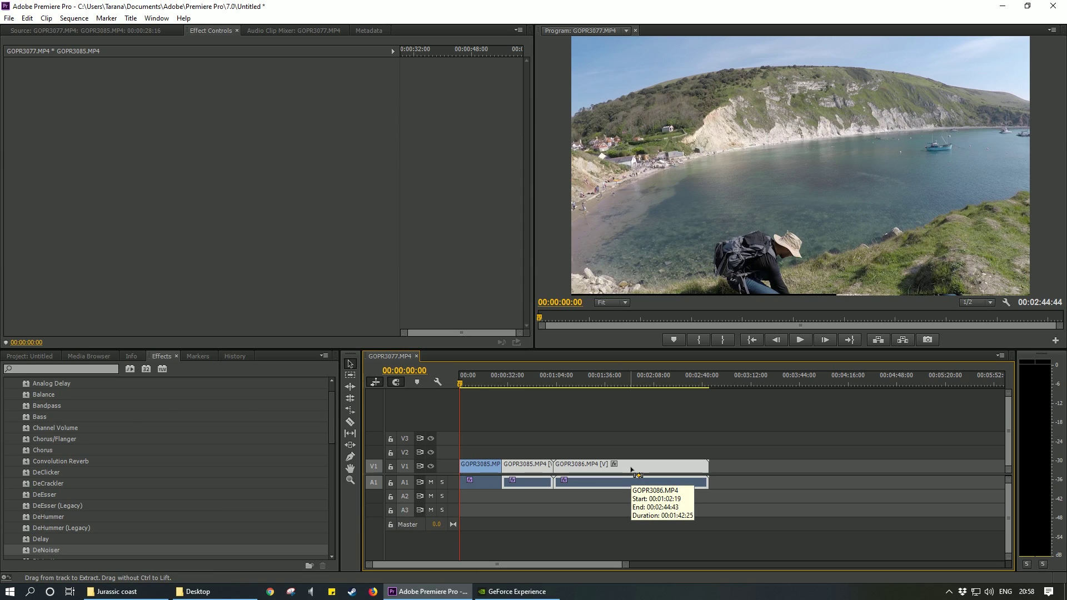
# Select GOPR3086 and check its DeHummer settings in the editor
pyautogui.click(631, 457)
pyautogui.click(631, 461)
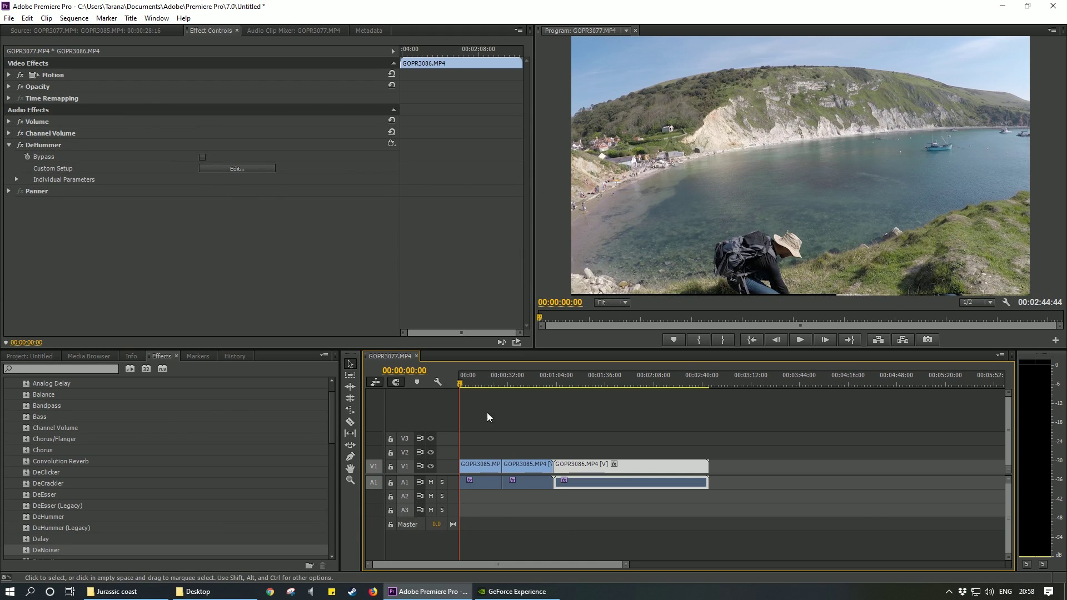
pyautogui.click(231, 169)
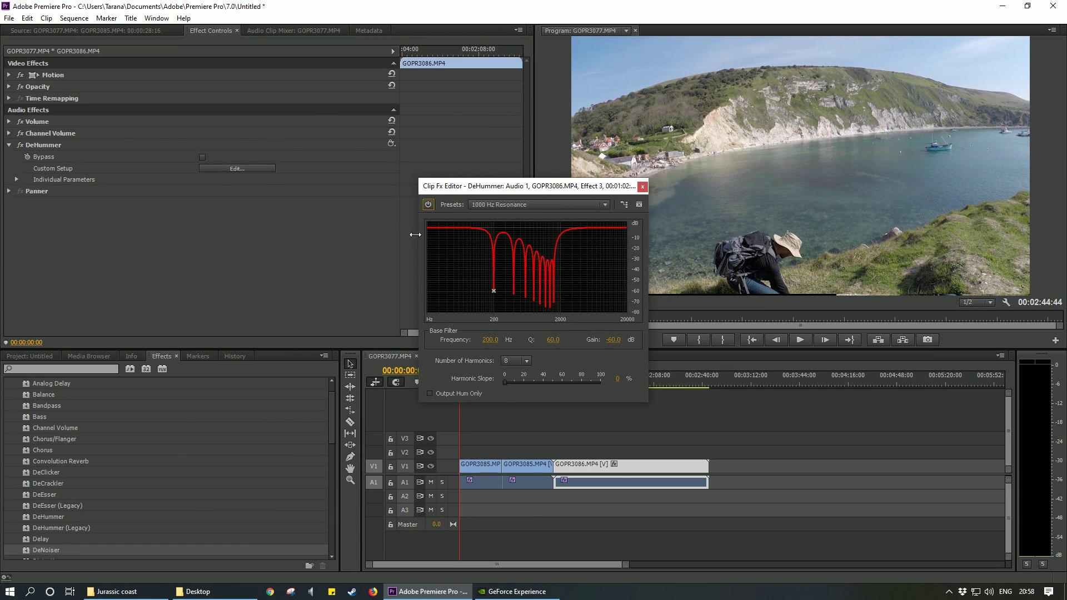
pyautogui.click(643, 188)
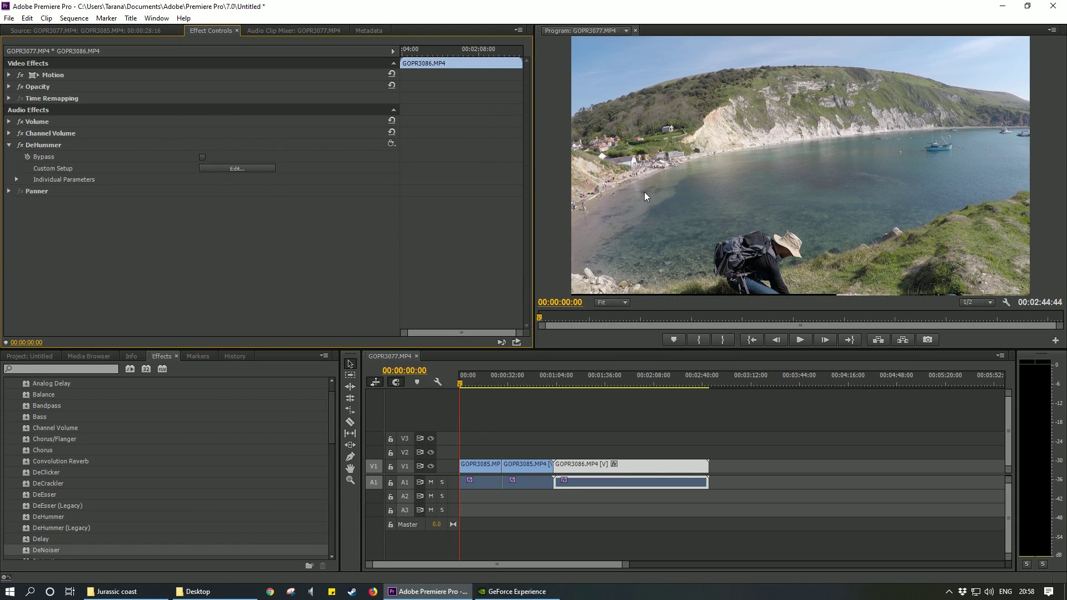
# Copy GOPR3085's DeNoiser effect onto the second and third clips
pyautogui.click(490, 464)
pyautogui.rightClick(43, 192)
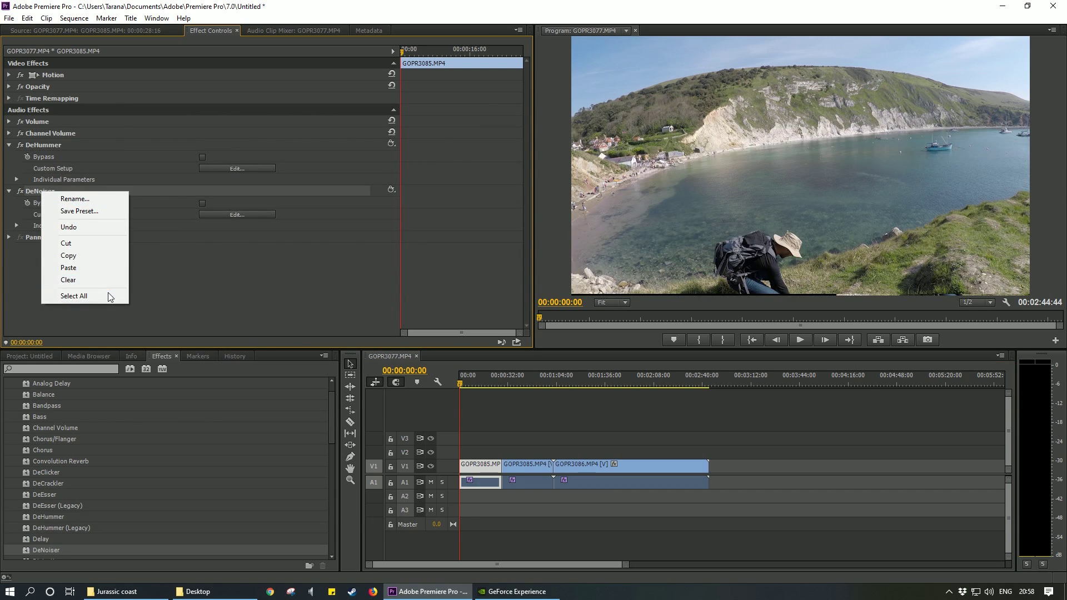
pyautogui.click(78, 258)
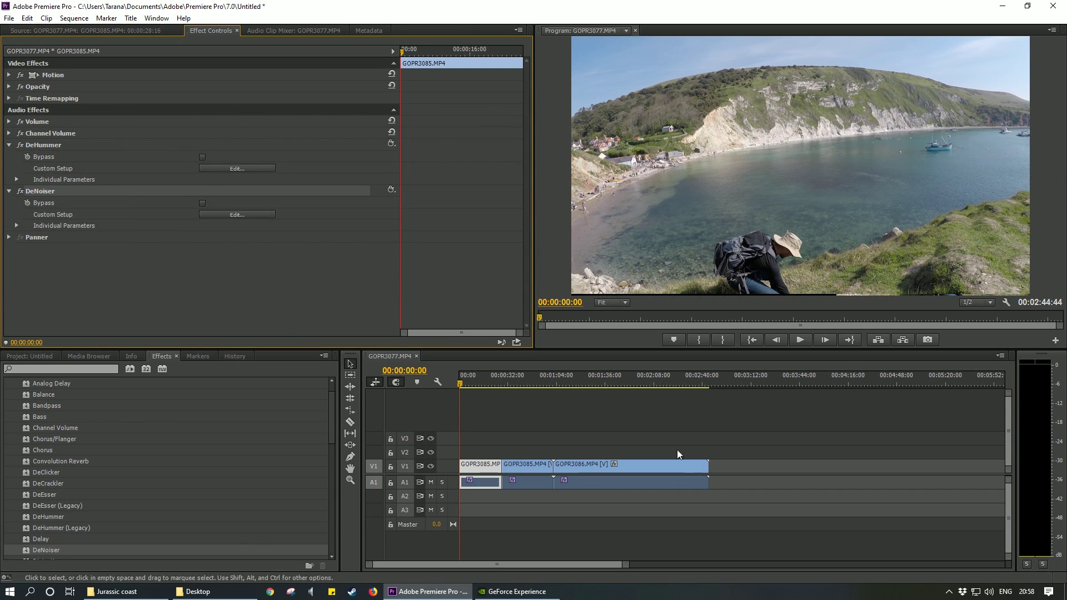
pyautogui.moveTo(532, 444); pyautogui.dragTo(622, 474)
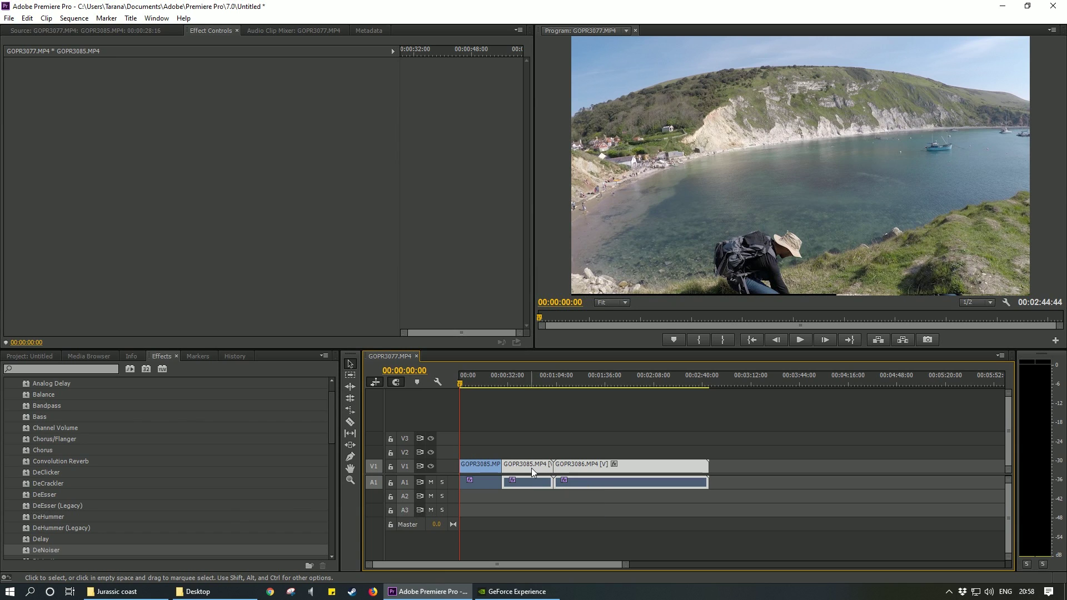
# Check GOPR3086's DeNoiser settings, then move the playhead partway into the sequence
pyautogui.click(583, 463)
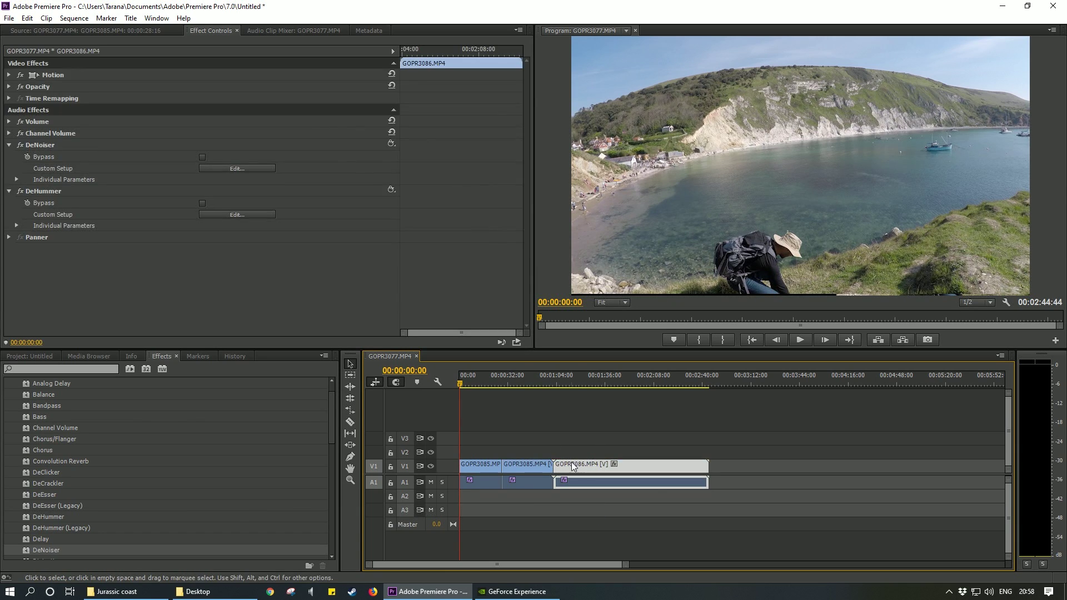
pyautogui.click(229, 168)
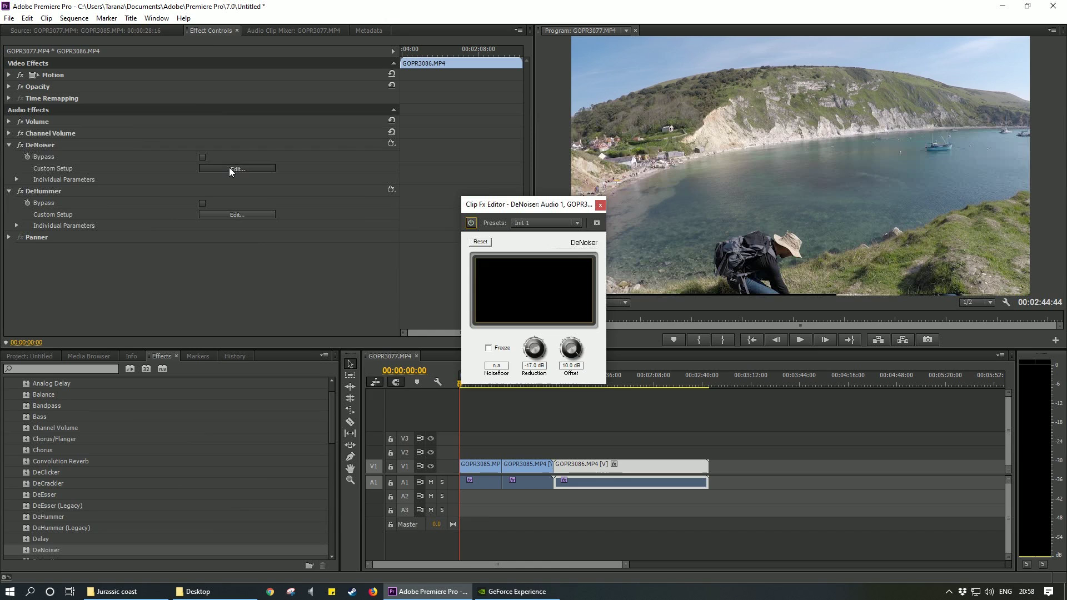
pyautogui.click(600, 205)
pyautogui.moveTo(461, 383); pyautogui.dragTo(508, 412)
# Play the sequence from about 00:00:32 to hear the motor noise reduced by DeNoiser and DeHummer
pyautogui.click(799, 340)
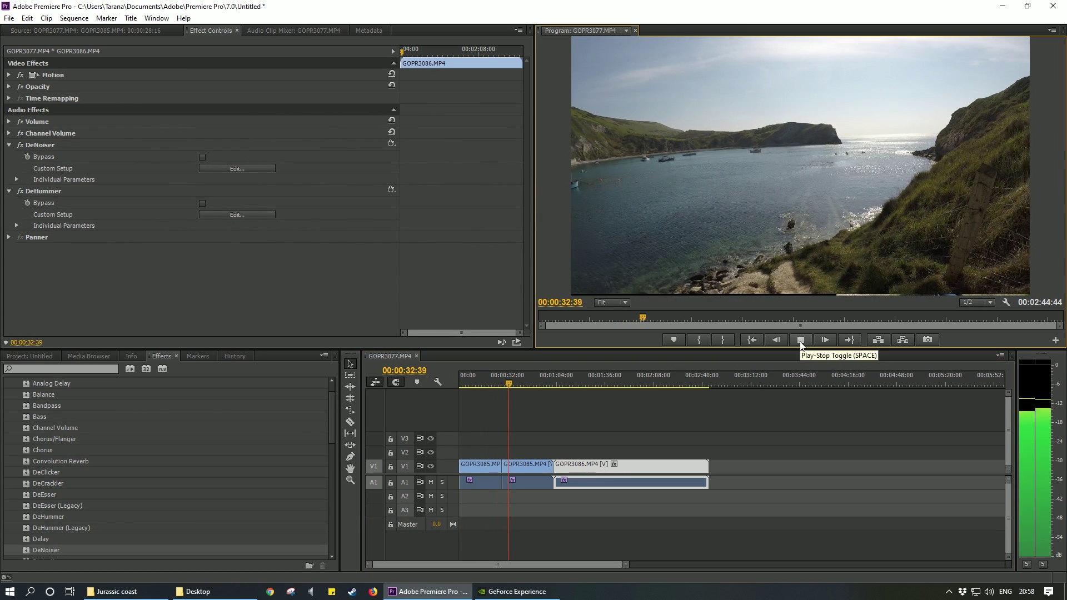